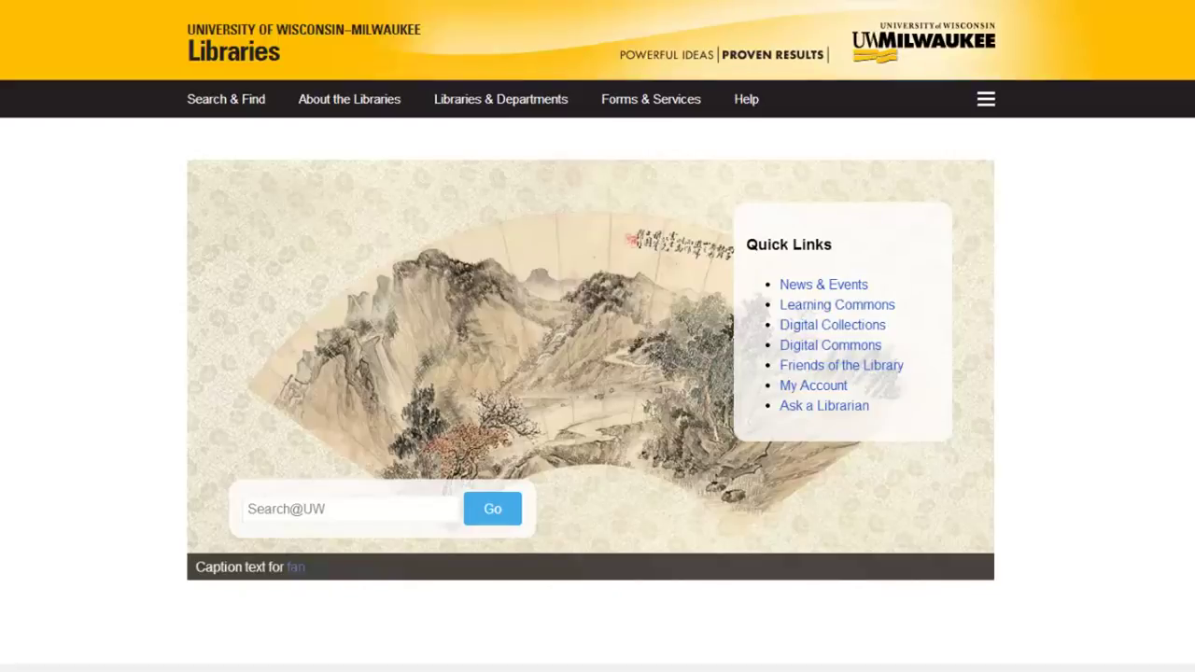
Step: Open the Search & Find menu in the UWM Libraries top navigation bar
left_click(192, 107)
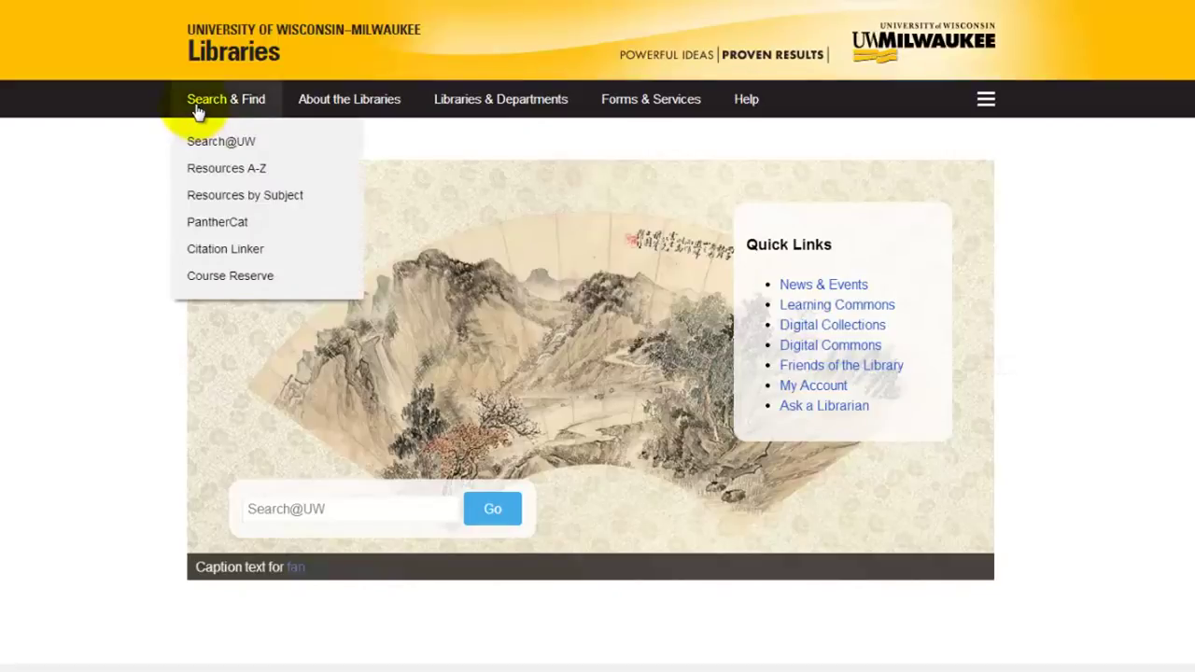
Step: Go to the A-Z Databases list and browse the subject listing for Data-Planet Statistical Datasets
left_click(218, 170)
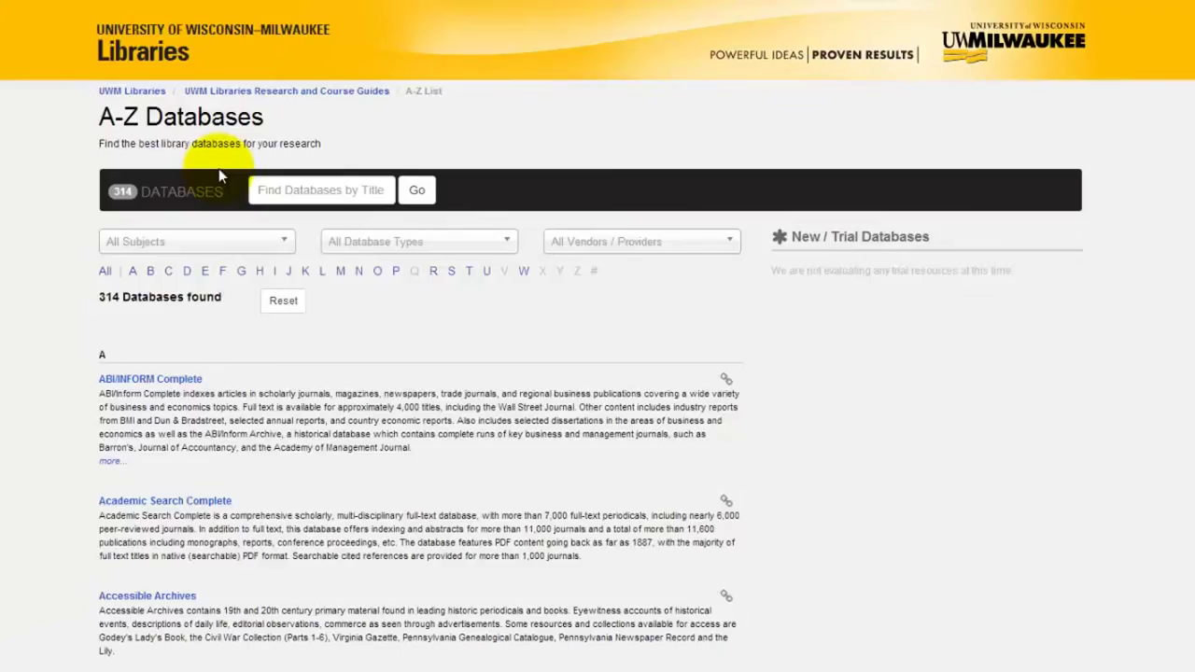
left_click(249, 251)
scroll(245, 356, "down", 3)
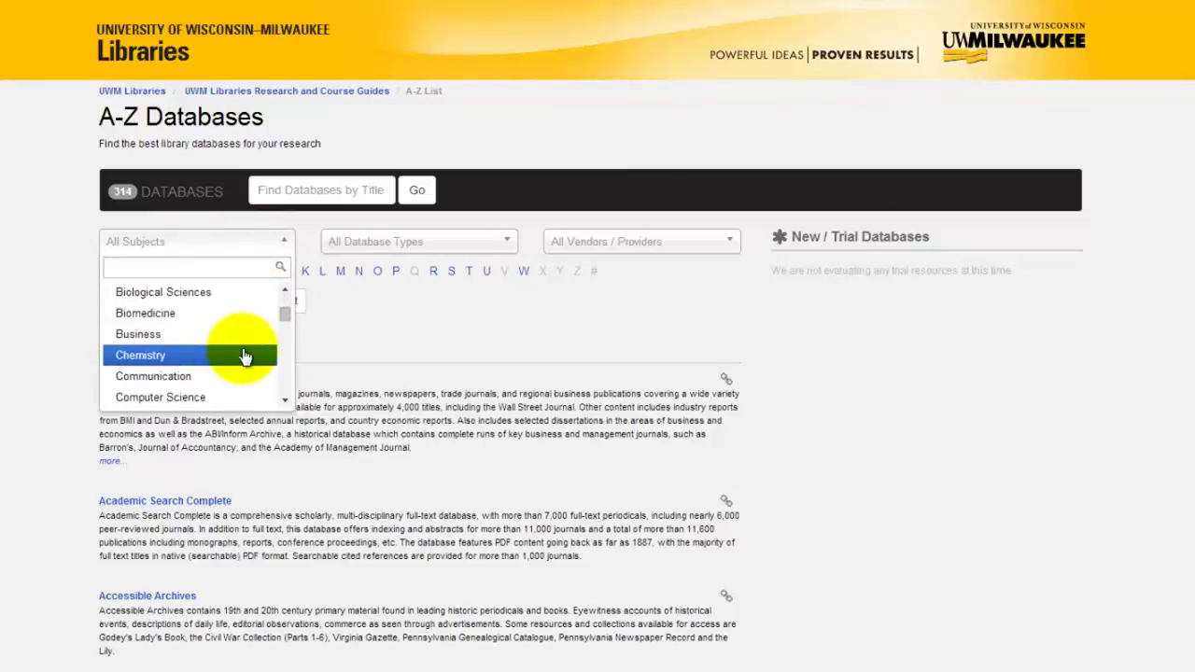
scroll(244, 356, "down", 8)
scroll(244, 356, "down", 9)
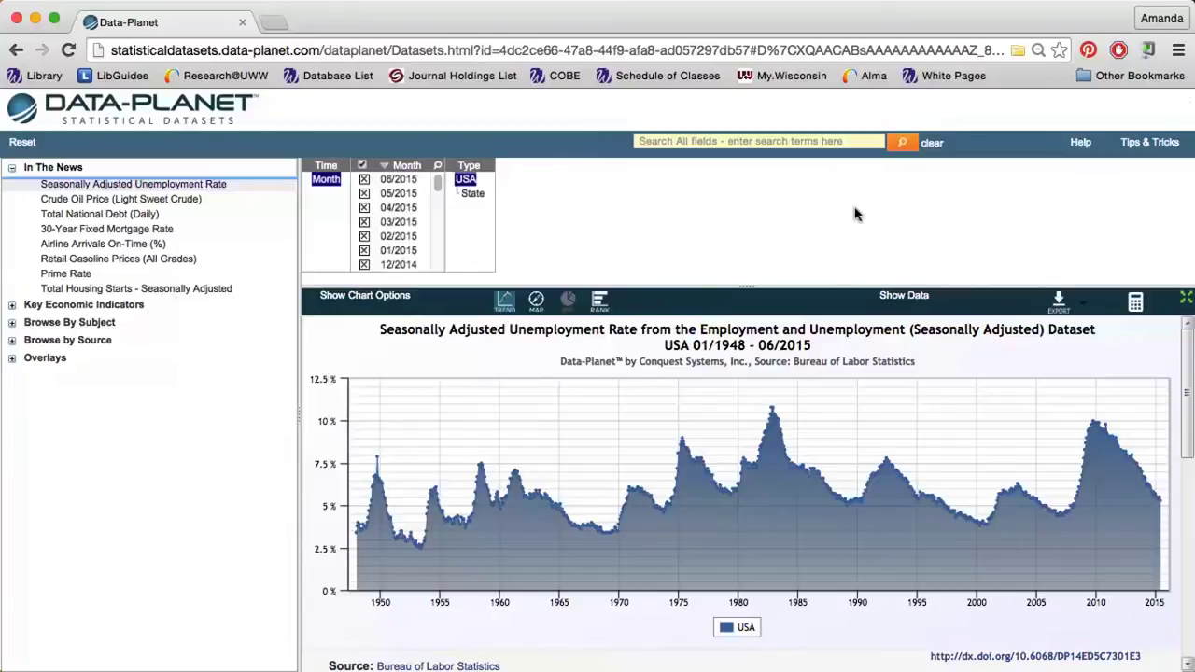
Step: Expand Browse By Subject to Government and Politics > Campaign Finance, then select the Search All Fields box
left_click(10, 322)
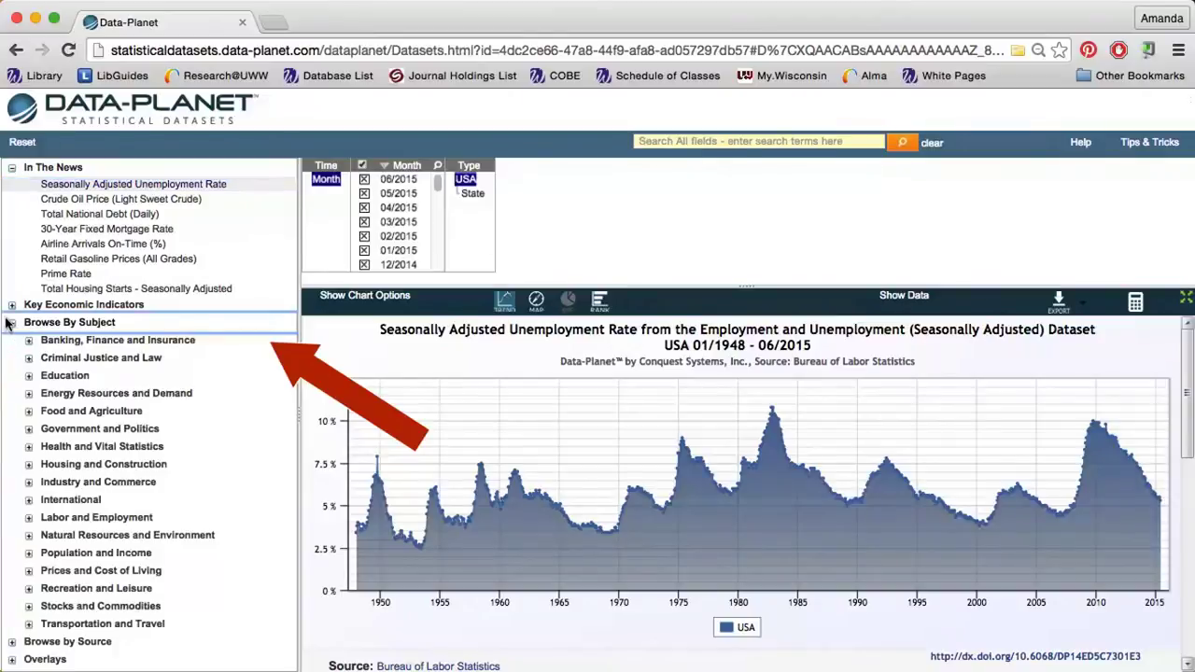
left_click(28, 429)
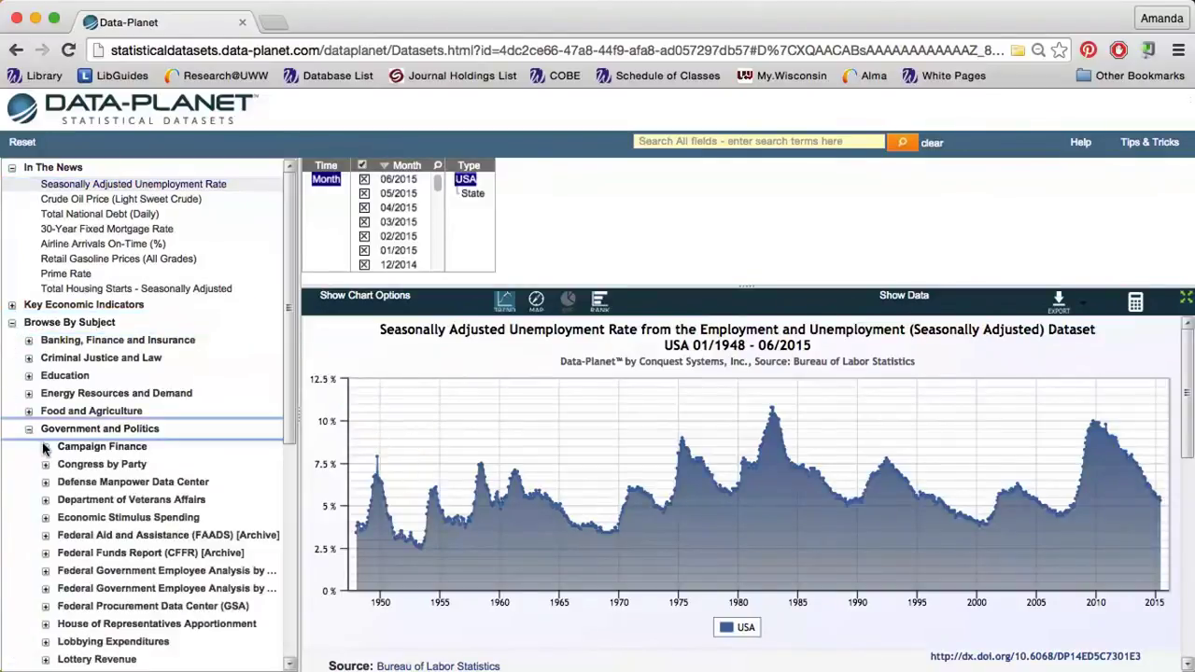
left_click(44, 447)
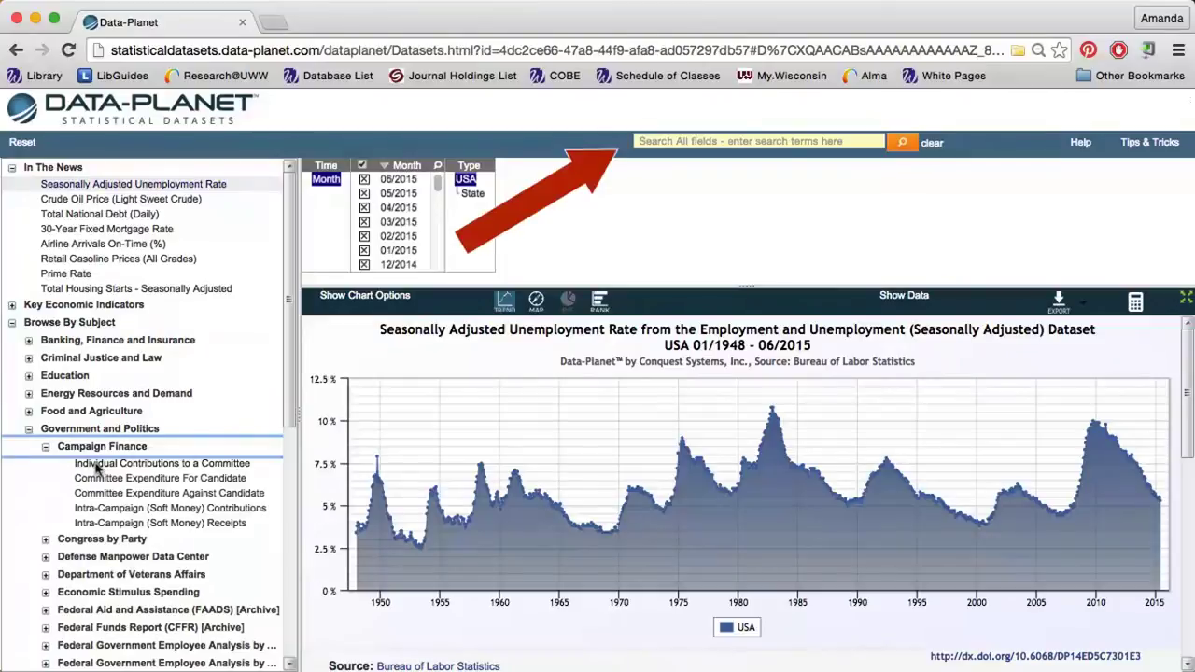
left_click(651, 136)
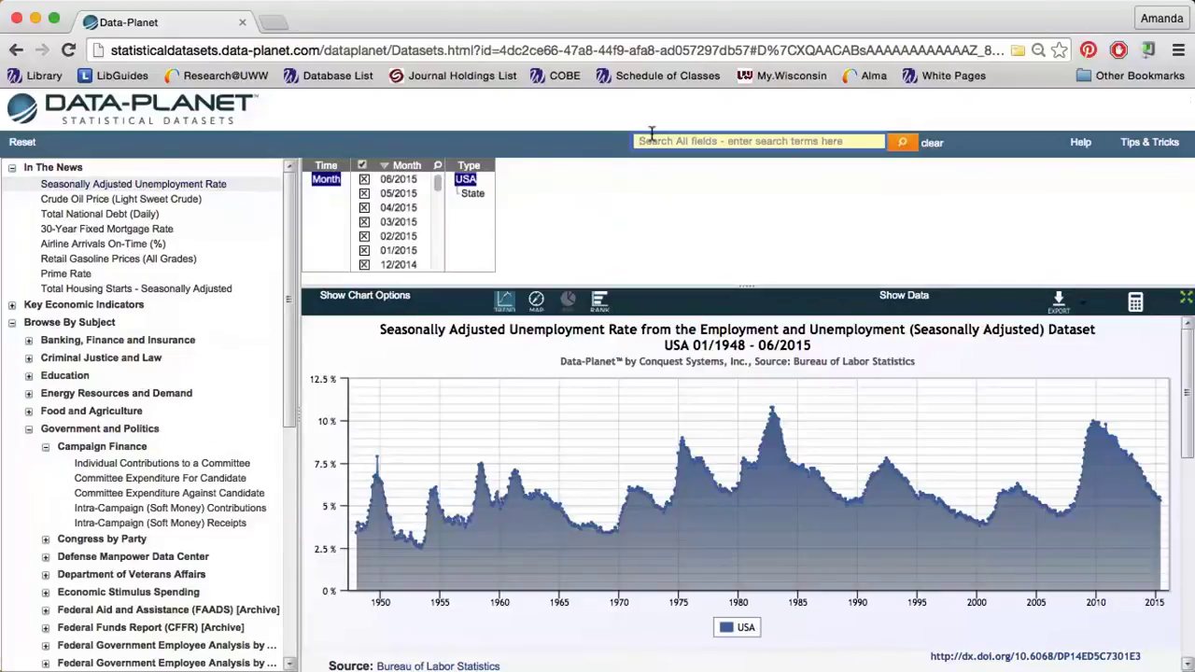
Step: Search for 'consumer price index' and open the OECD Factbook 2014 CPI dataset result
type("consu")
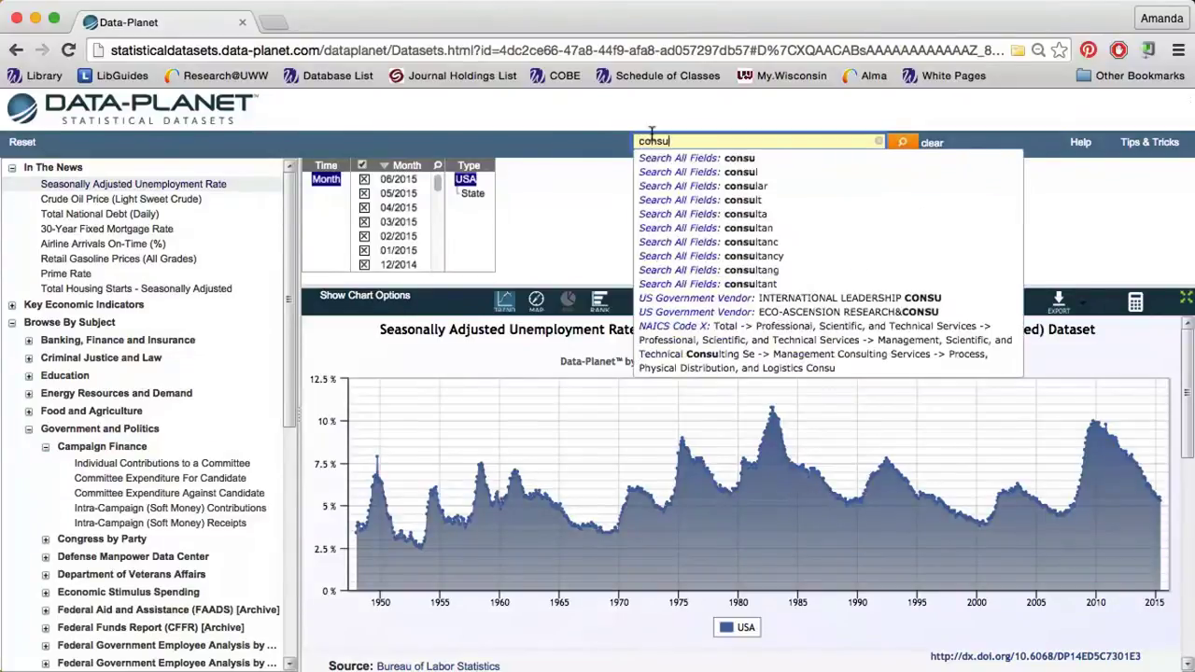
type("mer price index")
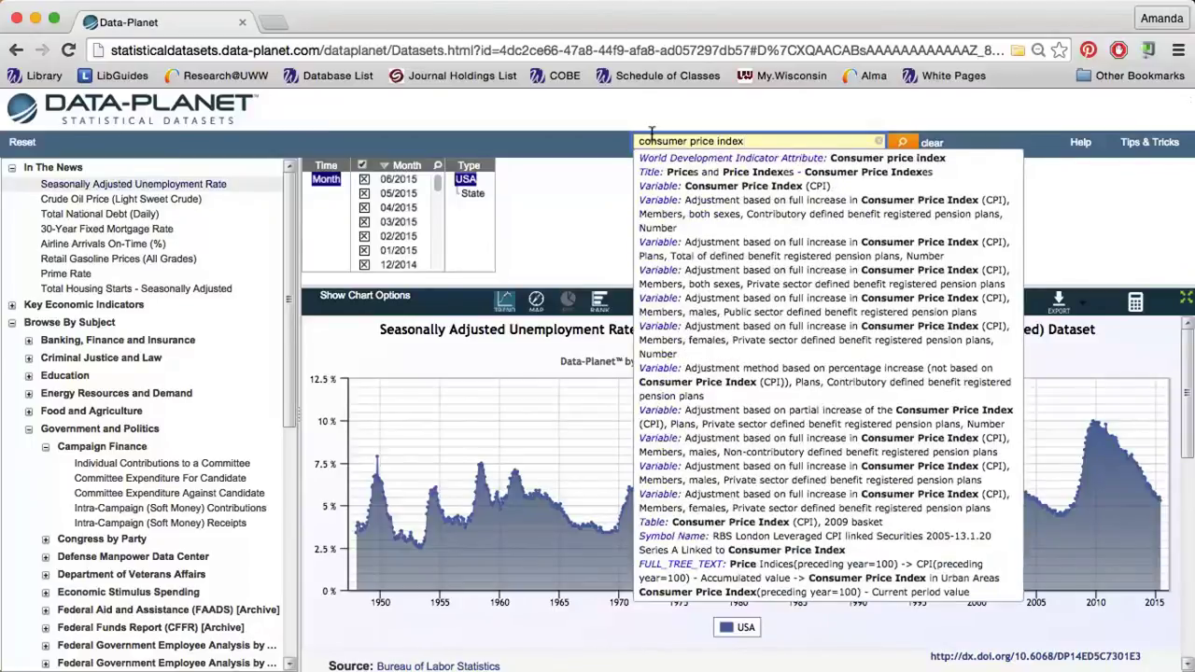
key("Return")
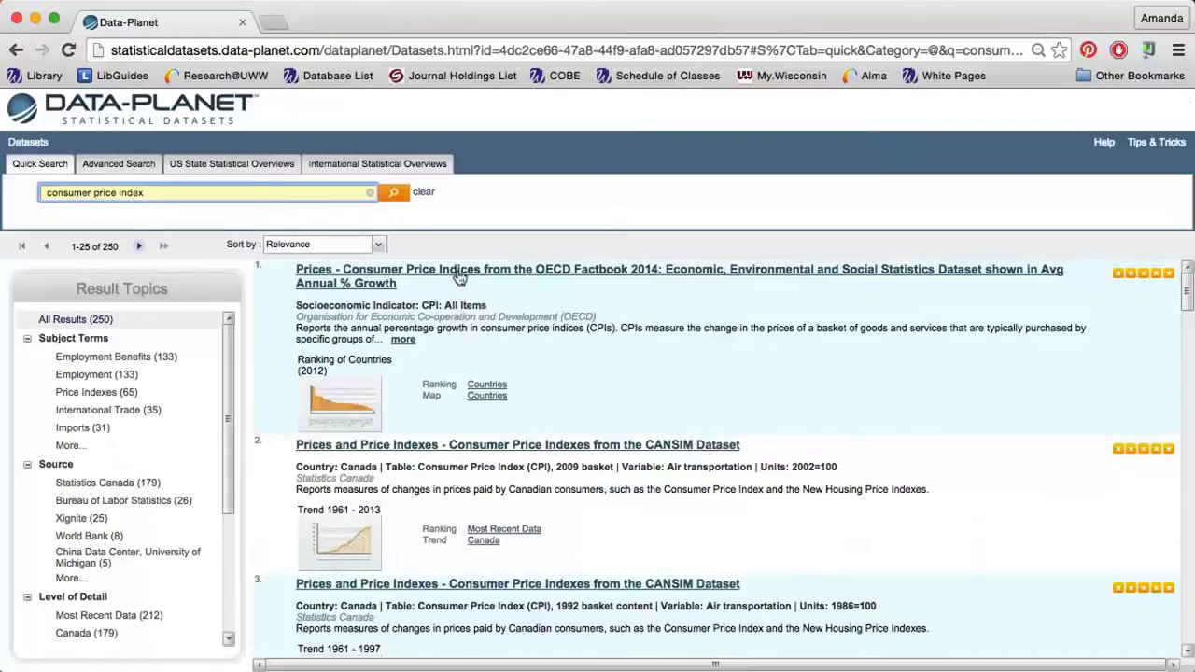
left_click(460, 268)
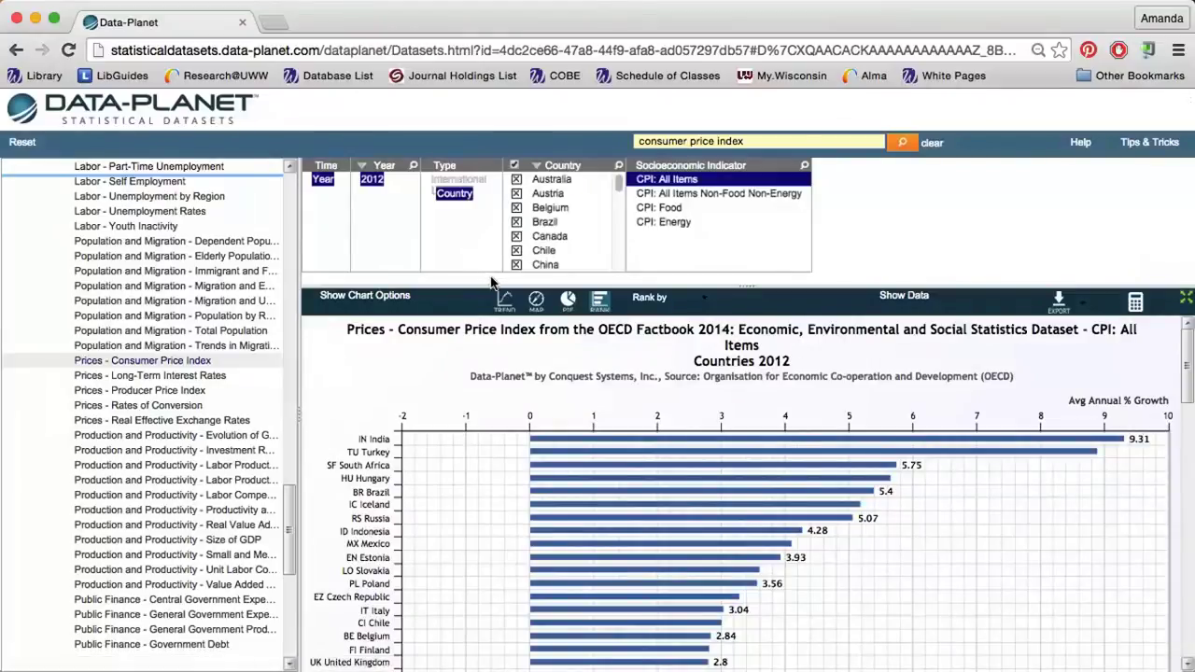
scroll(527, 487, "down", 1)
scroll(537, 489, "down", 10)
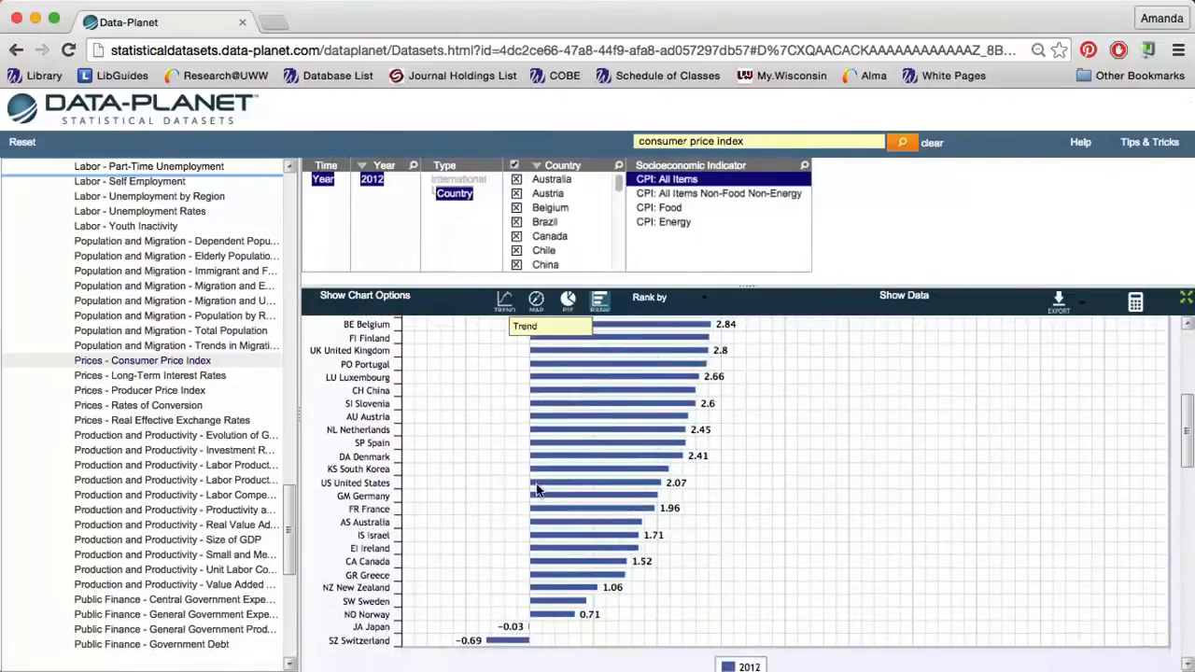
scroll(537, 490, "down", 1)
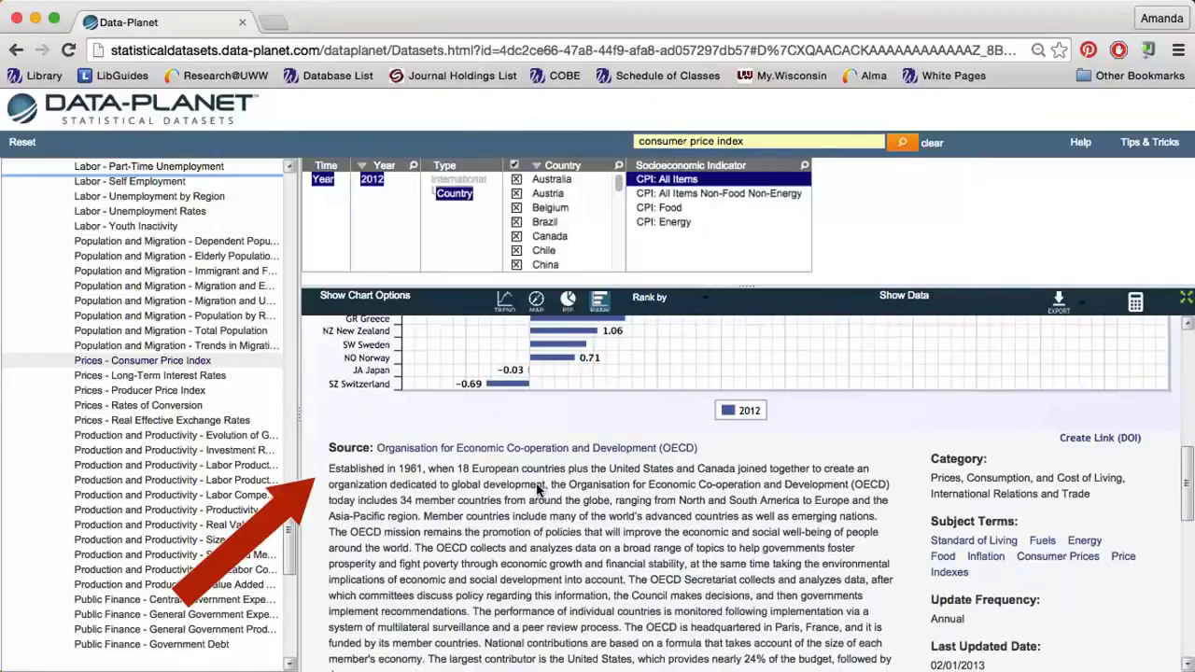
scroll(537, 490, "down", 10)
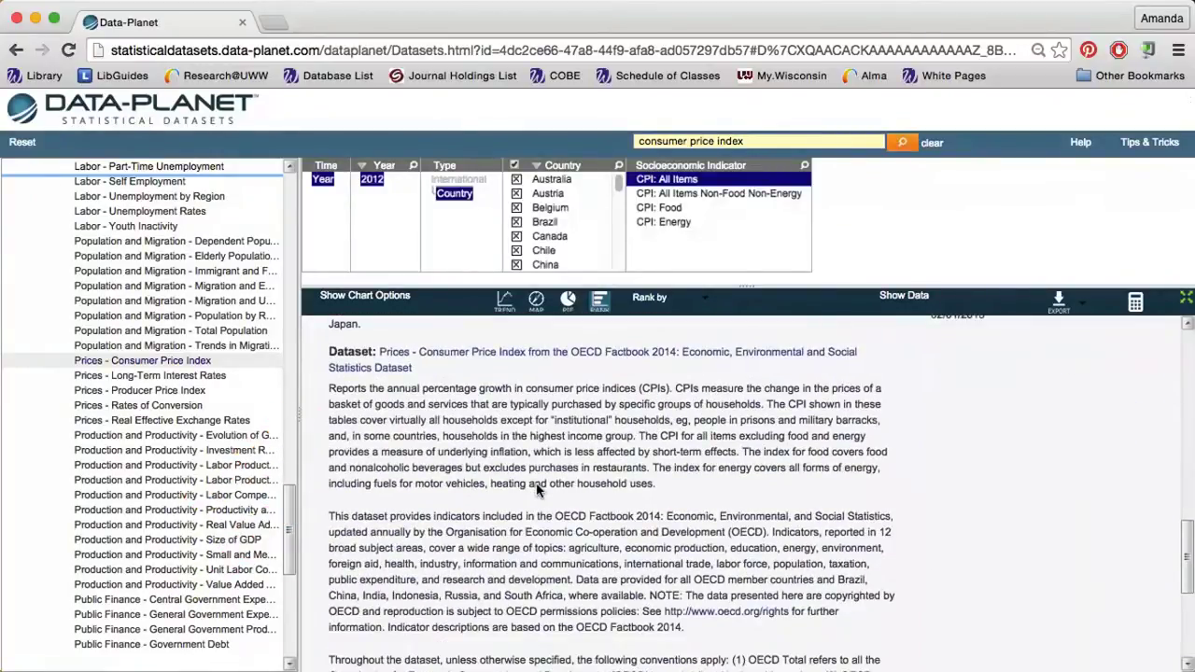
scroll(536, 489, "down", 5)
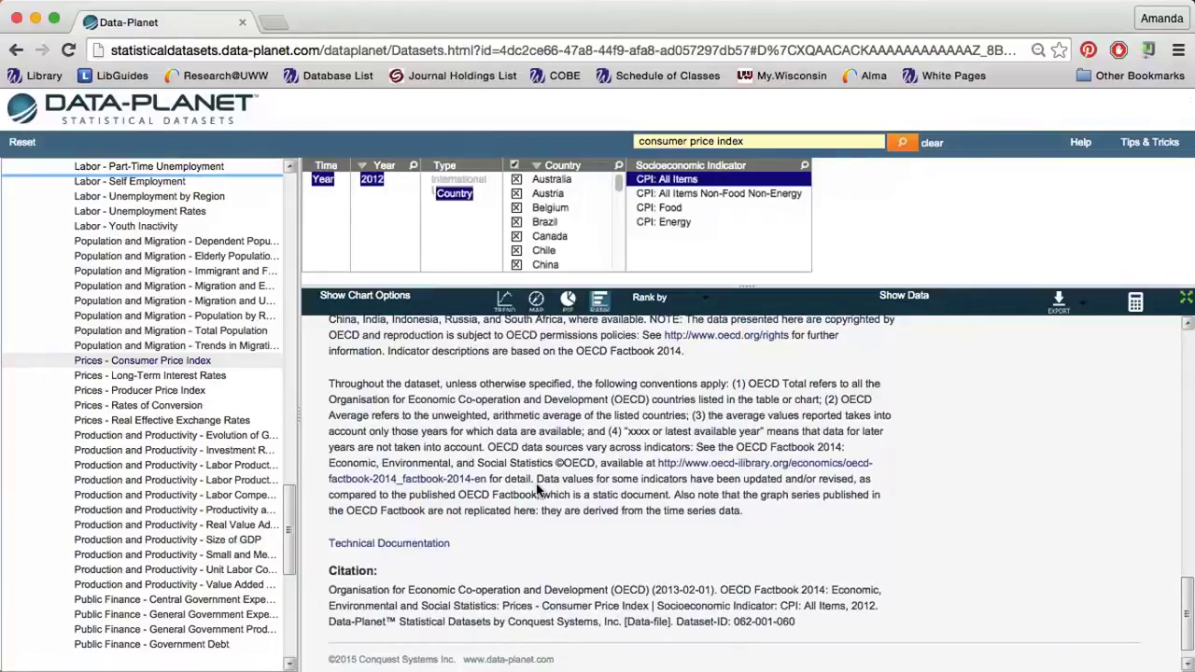
scroll(539, 490, "up", 10)
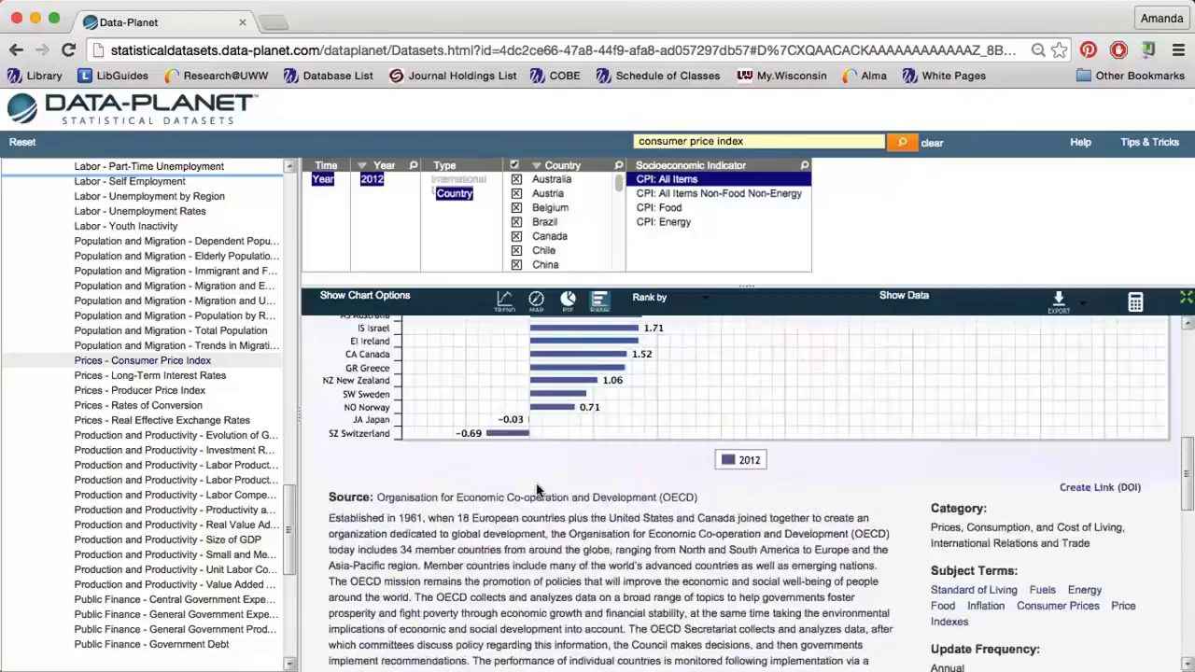
Step: Add the years 2000 and 2010 alongside 2012 in the chart's Year selection
left_click(372, 182)
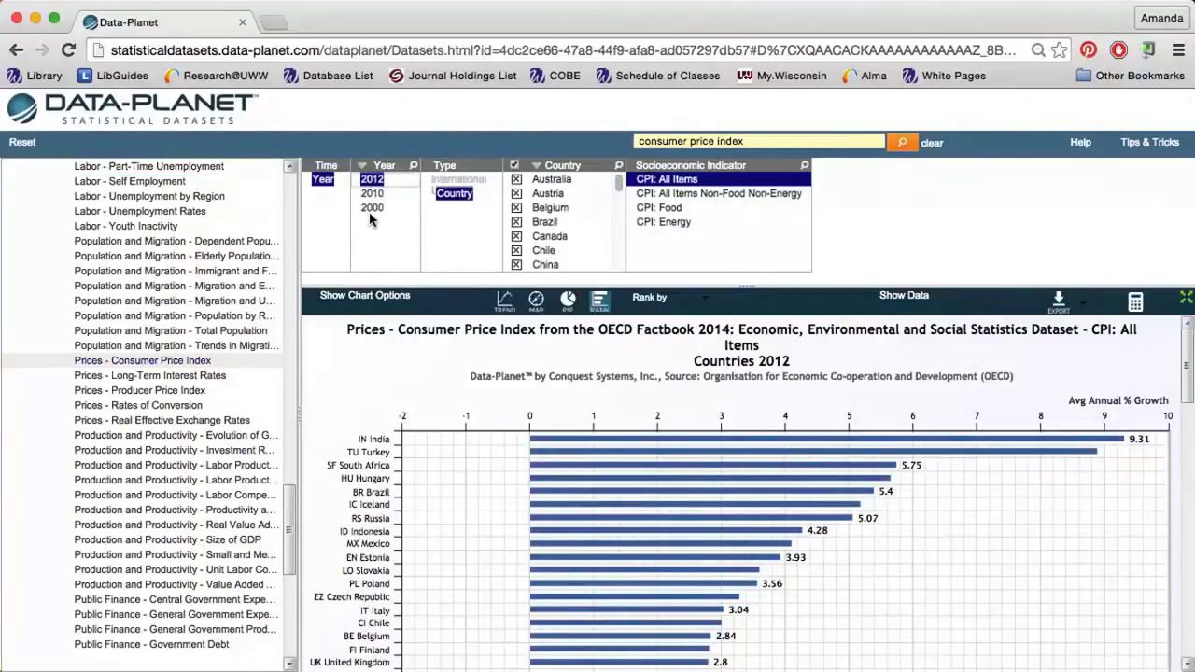
left_click(373, 207)
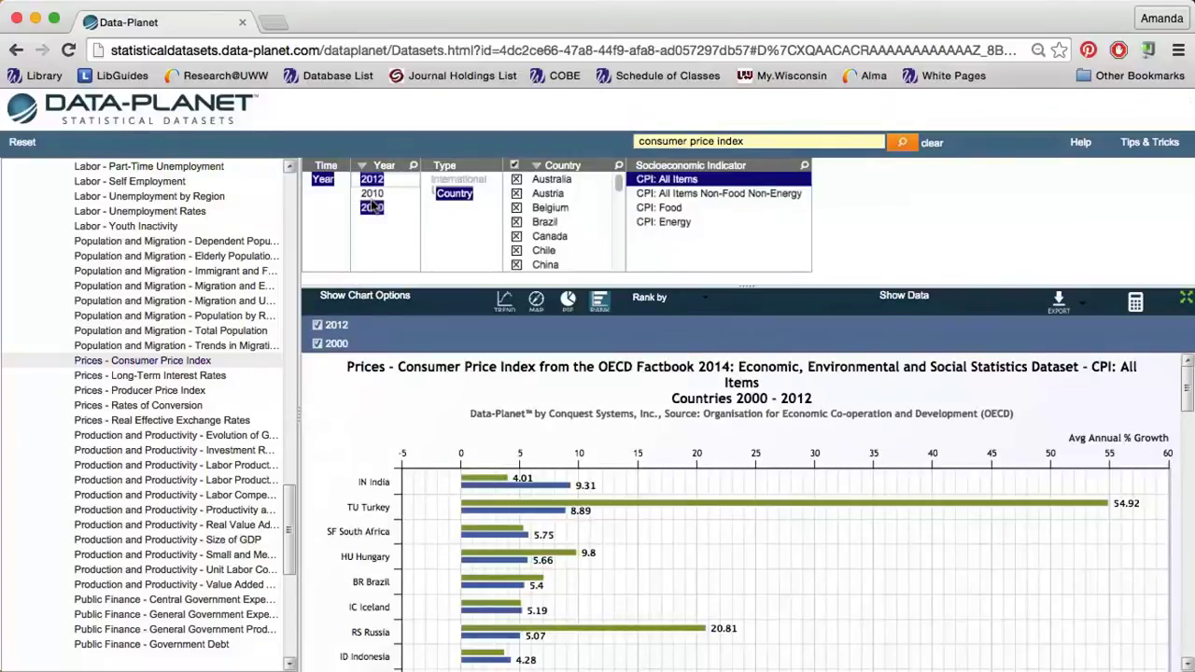
left_click(366, 193)
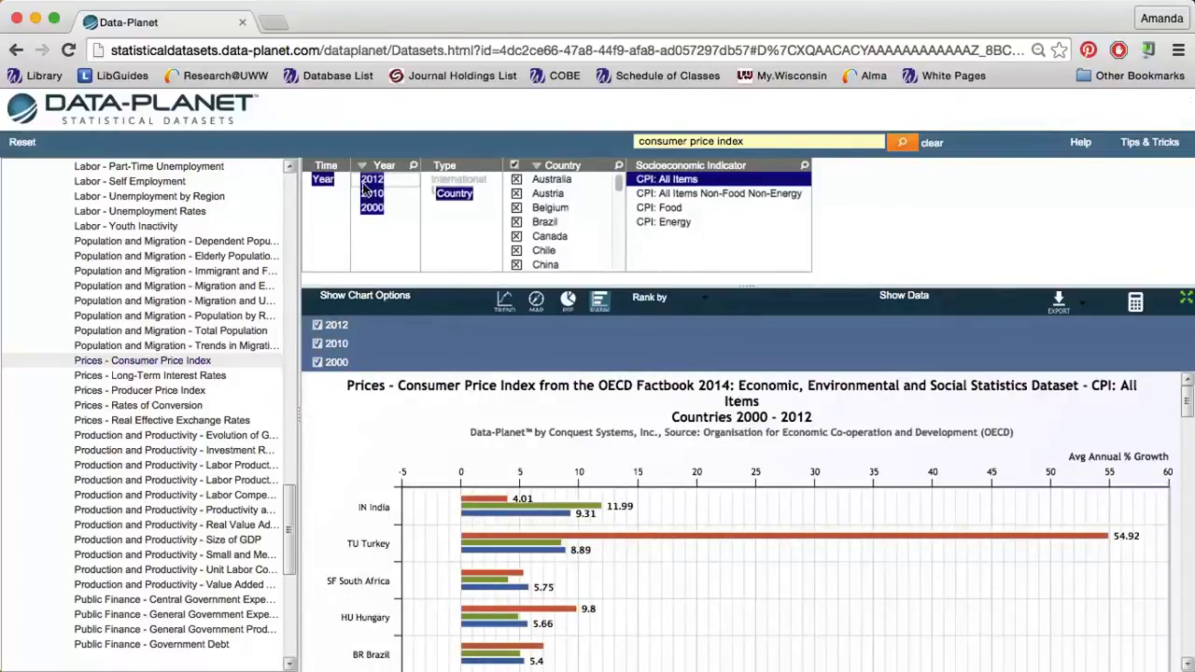
Step: Clear all countries, then chart only Austria, Brazil and China
left_click(515, 166)
left_click(515, 192)
left_click(516, 221)
left_click(517, 264)
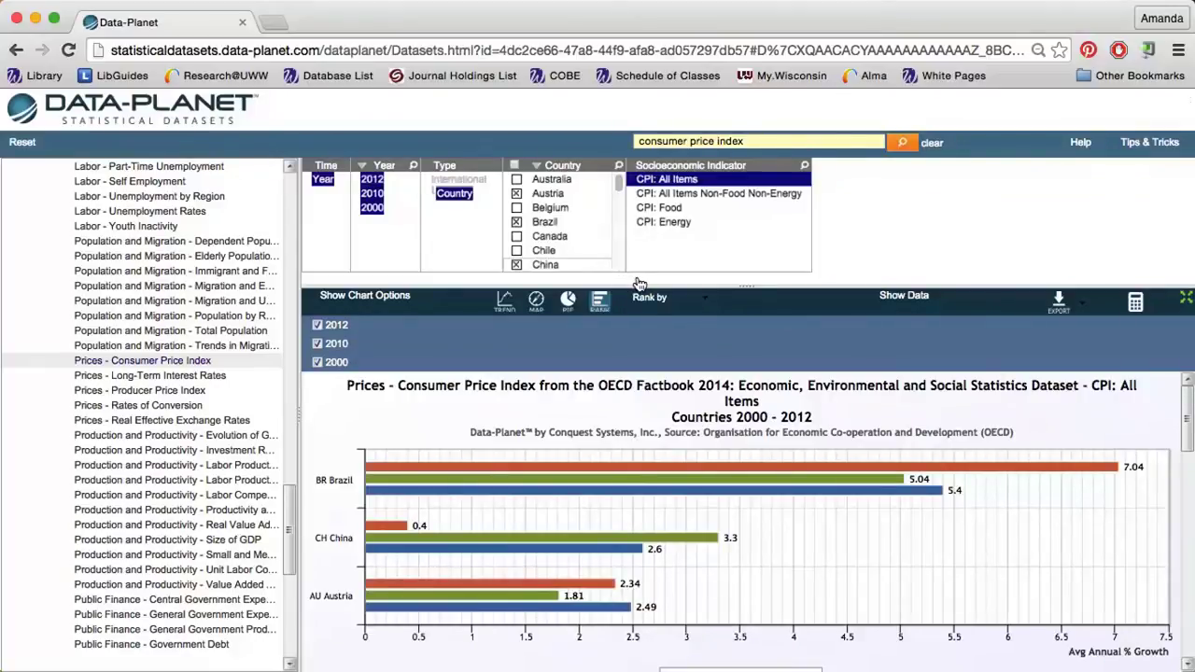
left_click(690, 297)
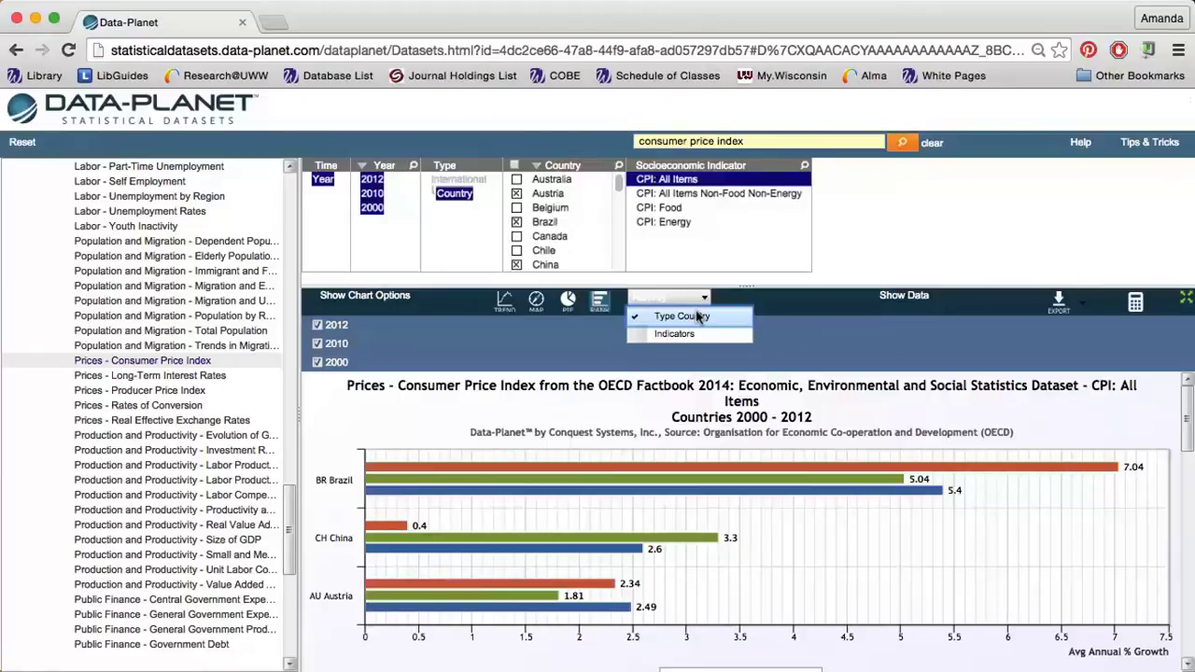
Step: Show the CPI data table beside the chart, view the Export formats, and expand to full page
left_click(911, 296)
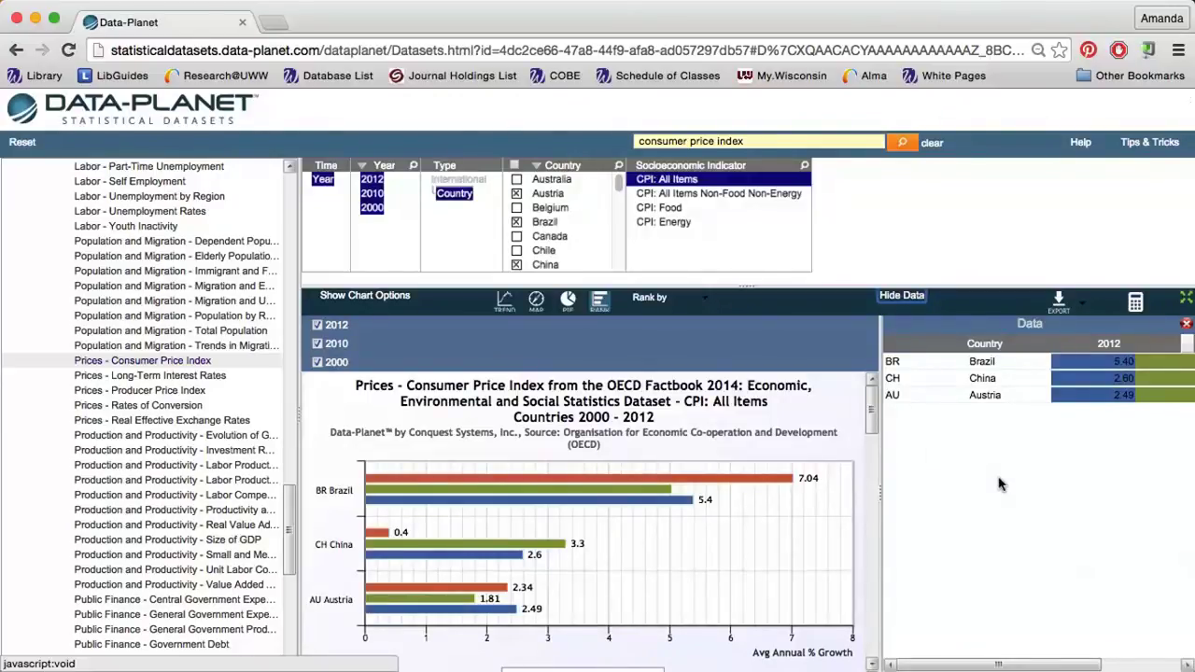
left_click(1061, 297)
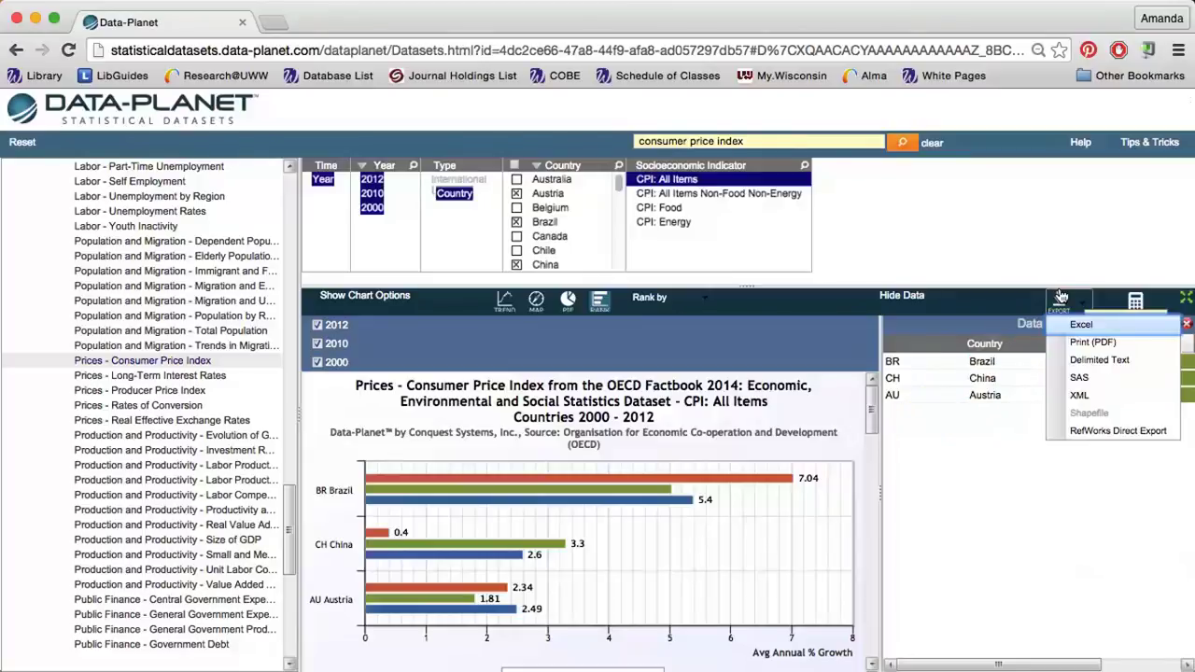
left_click(1178, 297)
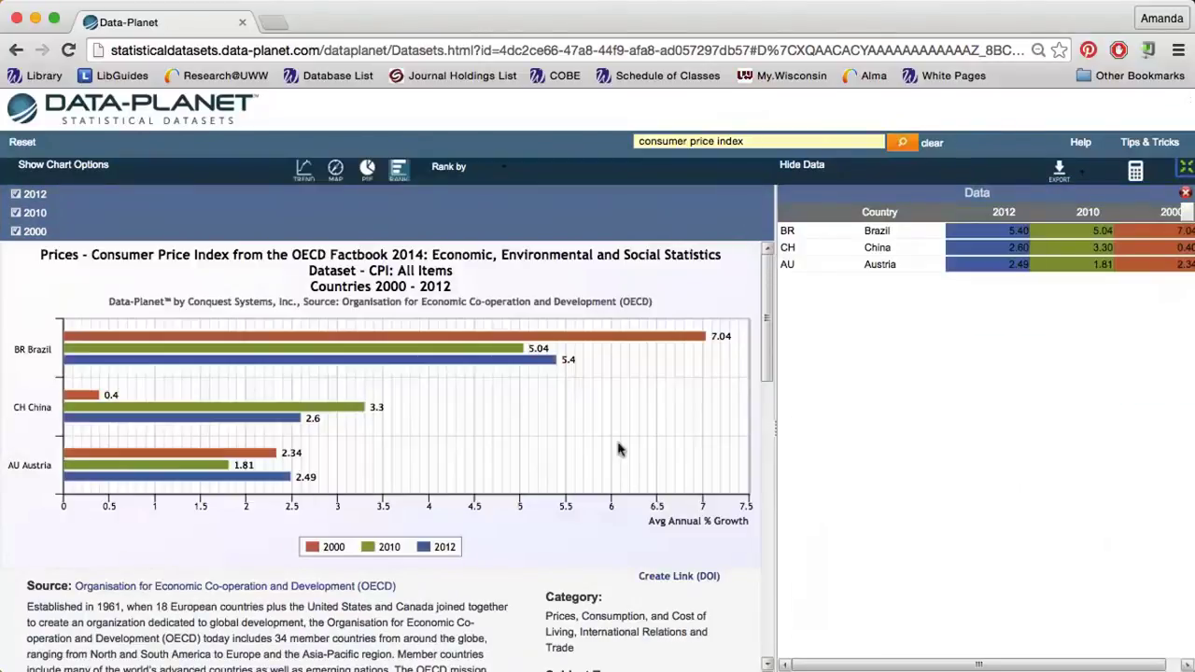